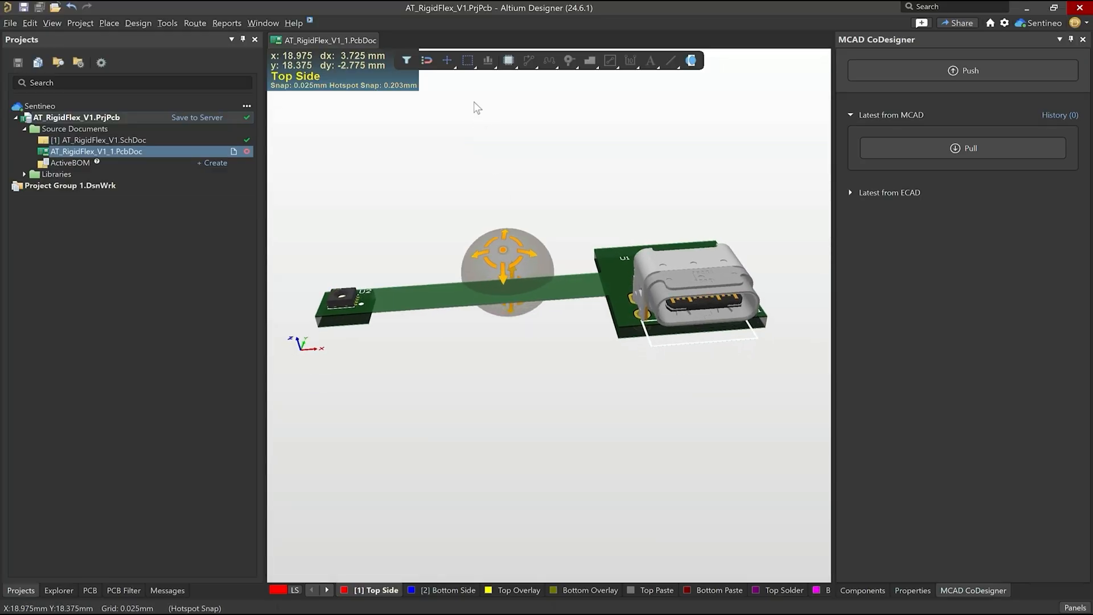
Step: Inspect the rigid-flex board in 3D, folding and unfolding the flex section
drag(507, 257, 502, 214)
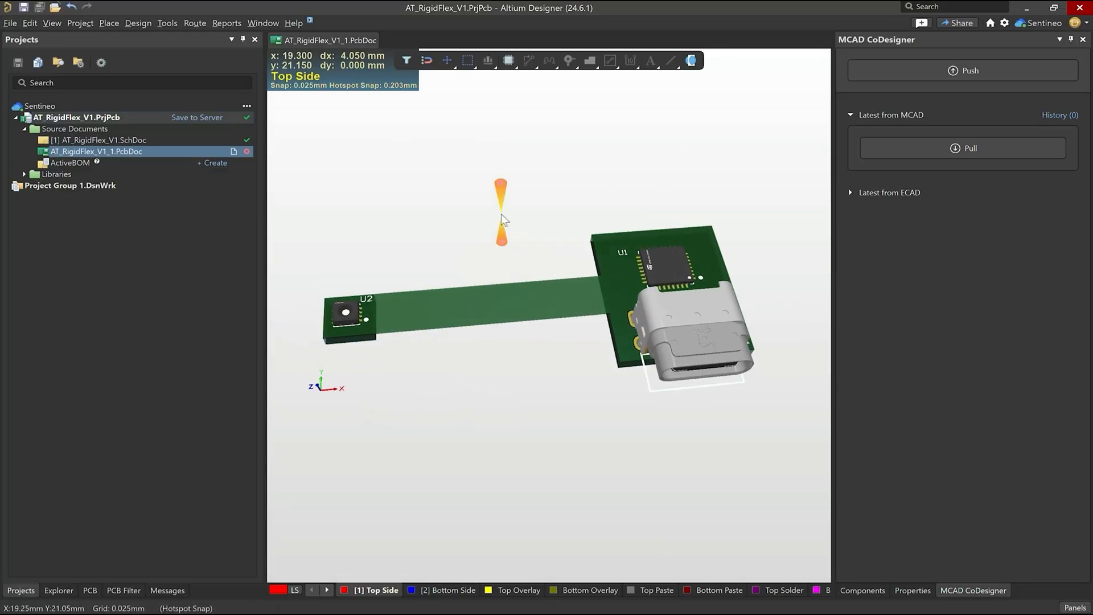
key(5)
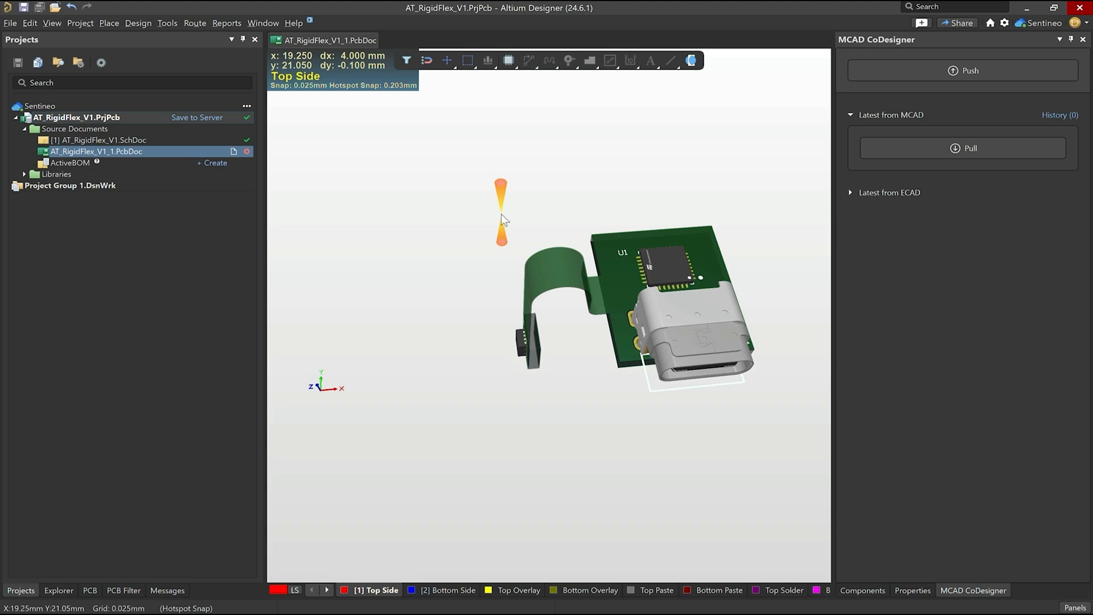
key(5)
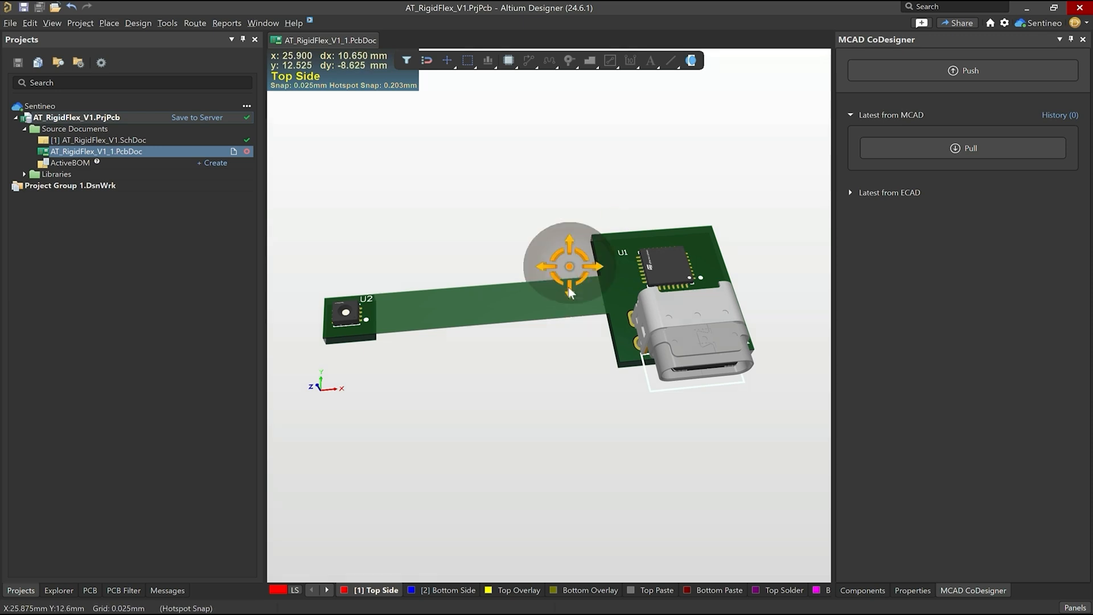
drag(568, 282, 582, 368)
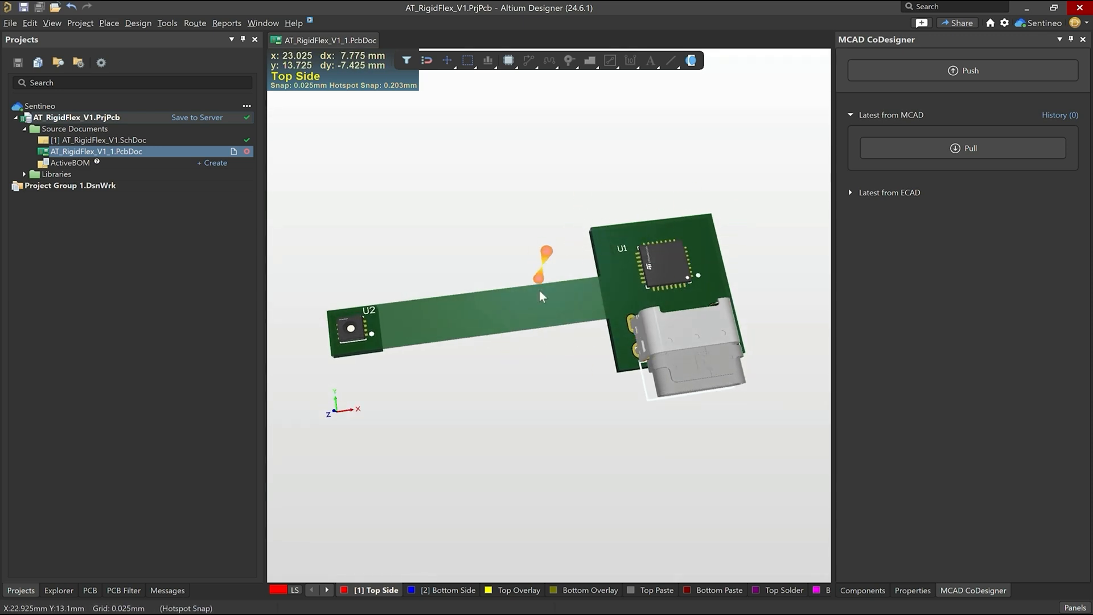
drag(513, 295, 484, 190)
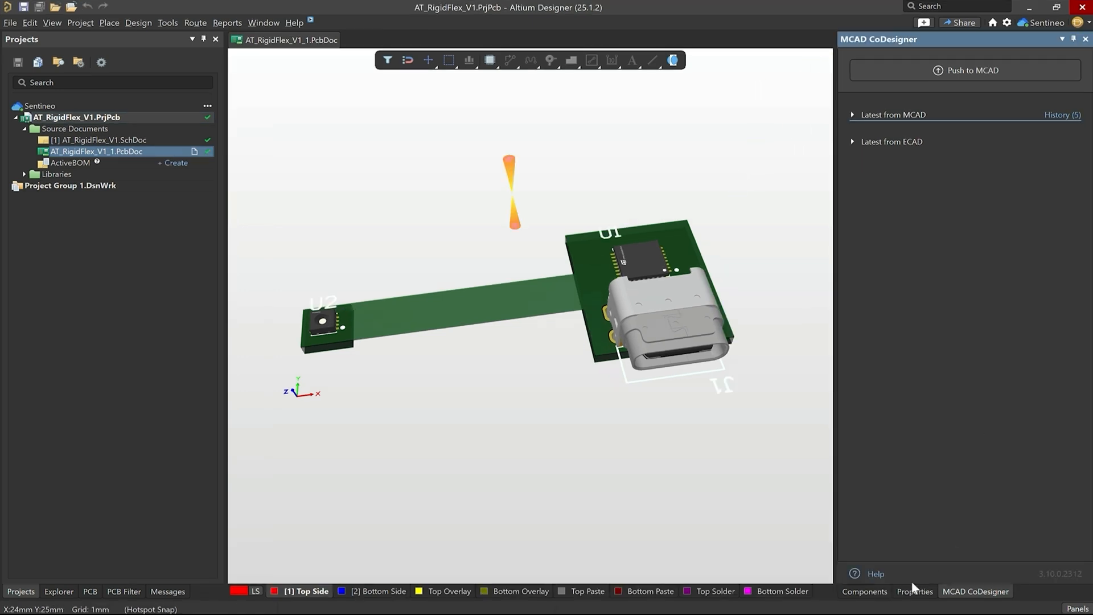
Step: Push the board to MCAD from the CoDesigner panel with a release comment, skipping the Share dialog
click(916, 592)
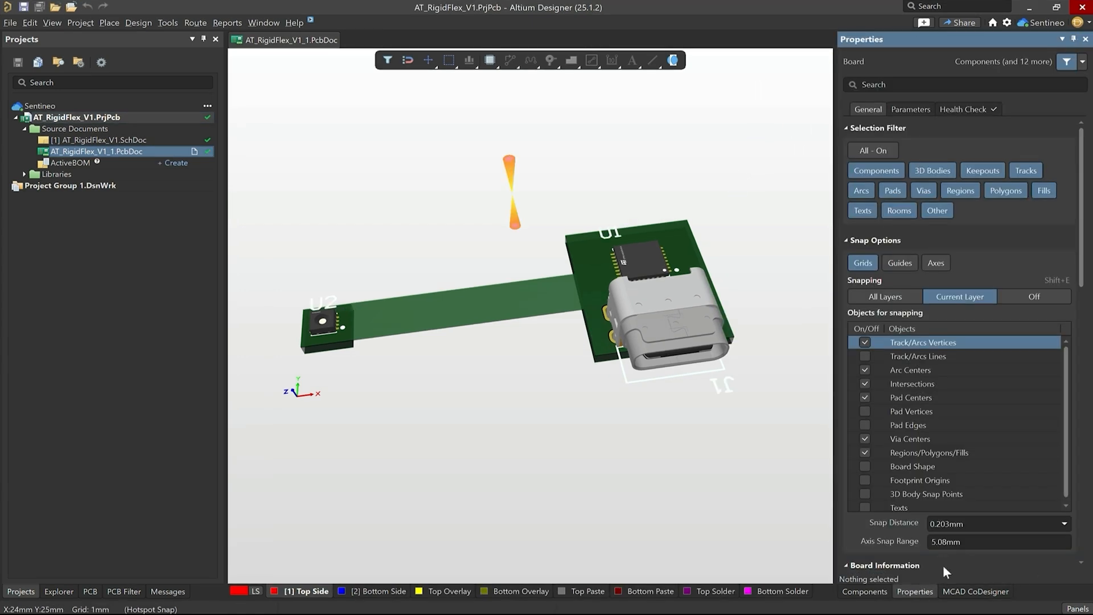
click(1078, 608)
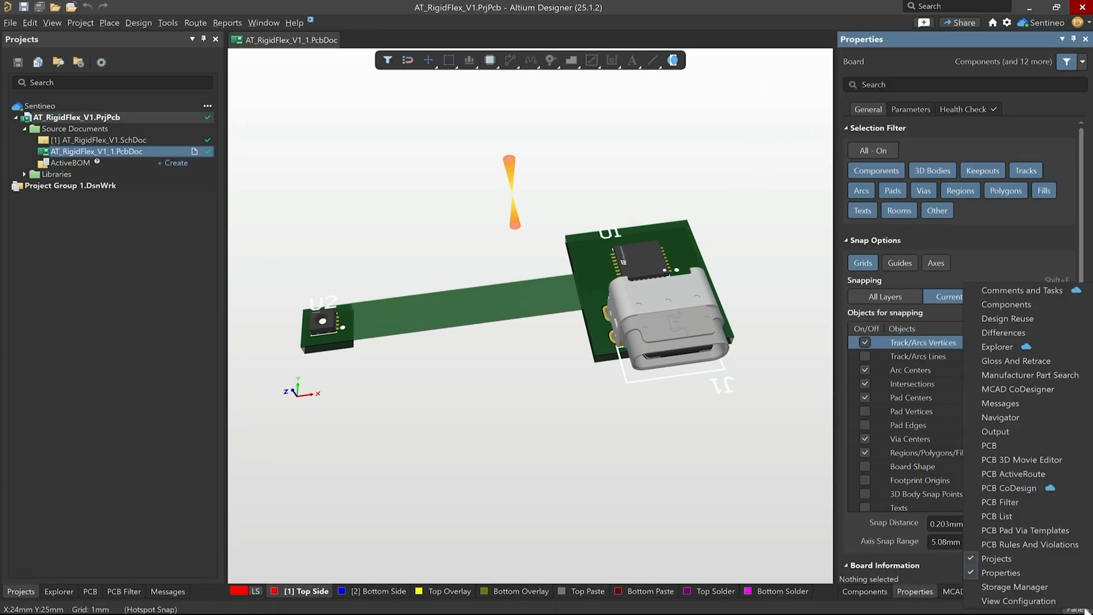
click(1030, 390)
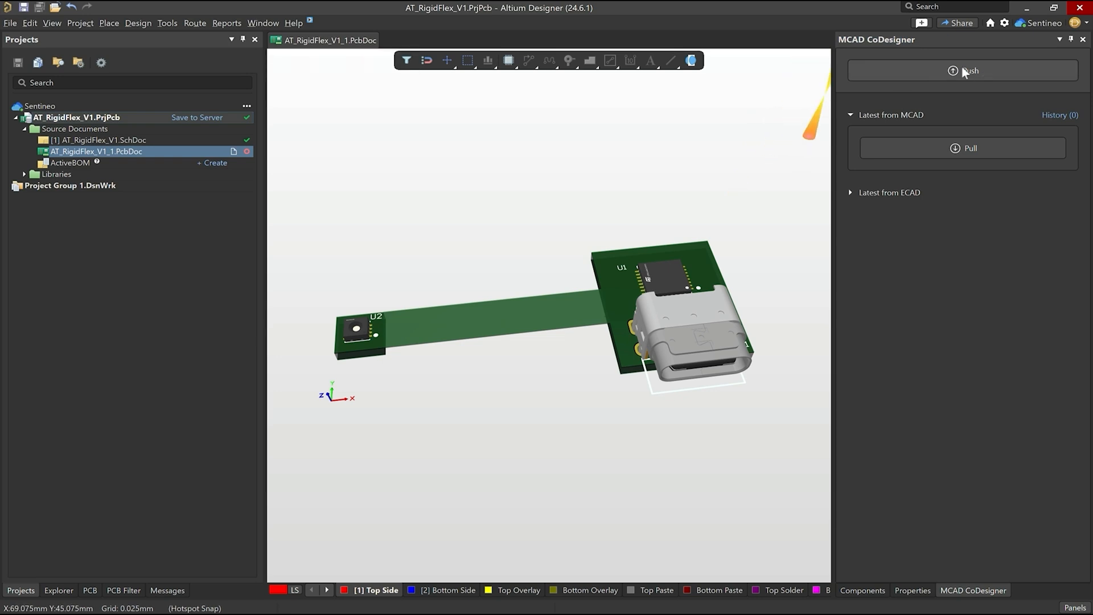
click(955, 71)
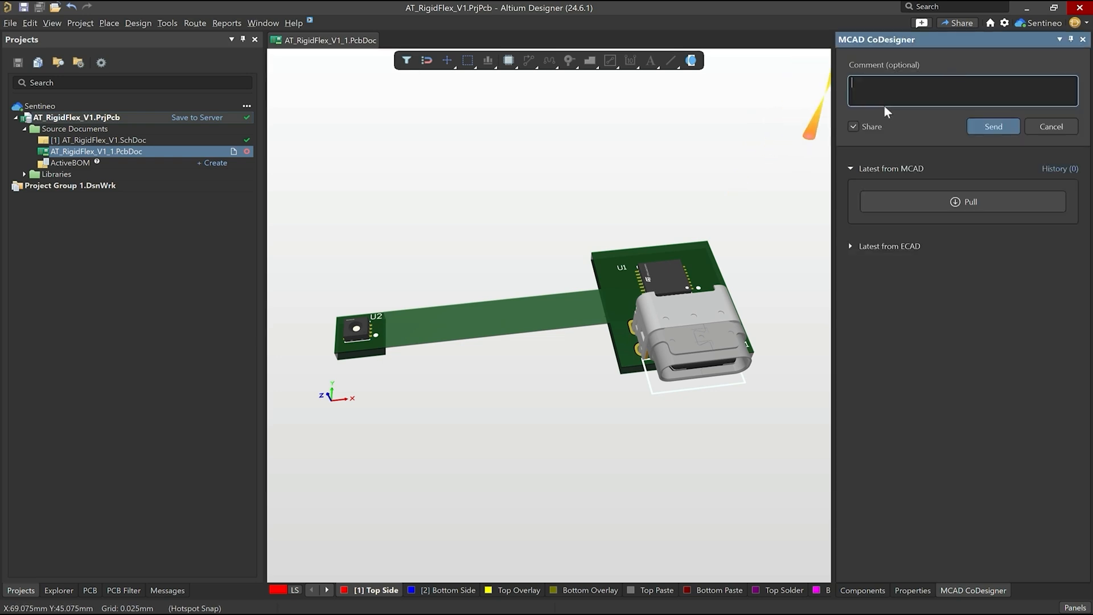
text(release to mechanical engineer)
click(991, 130)
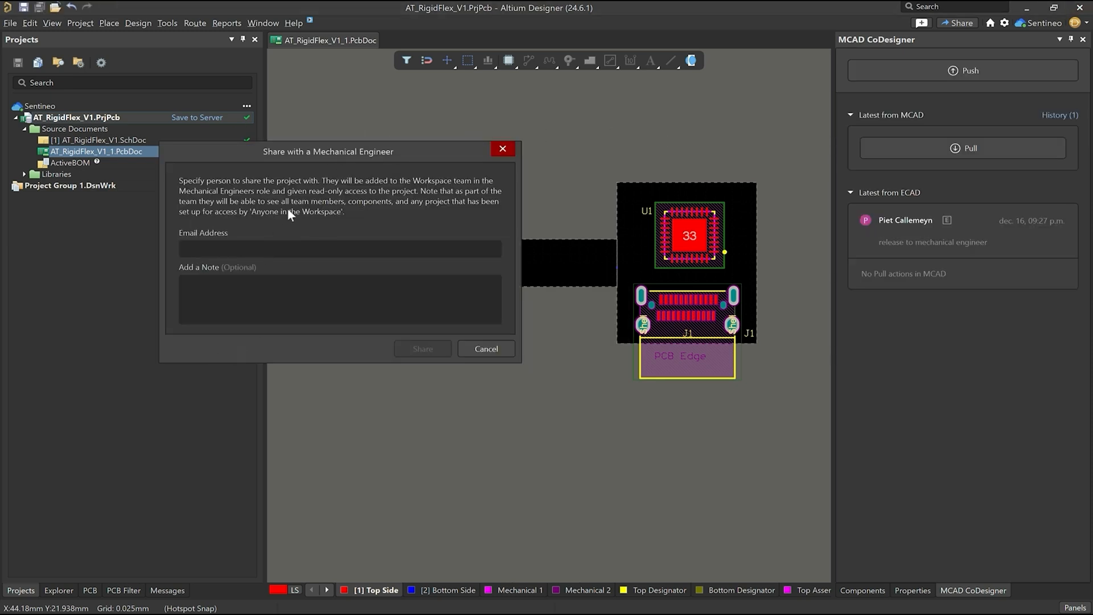
click(497, 352)
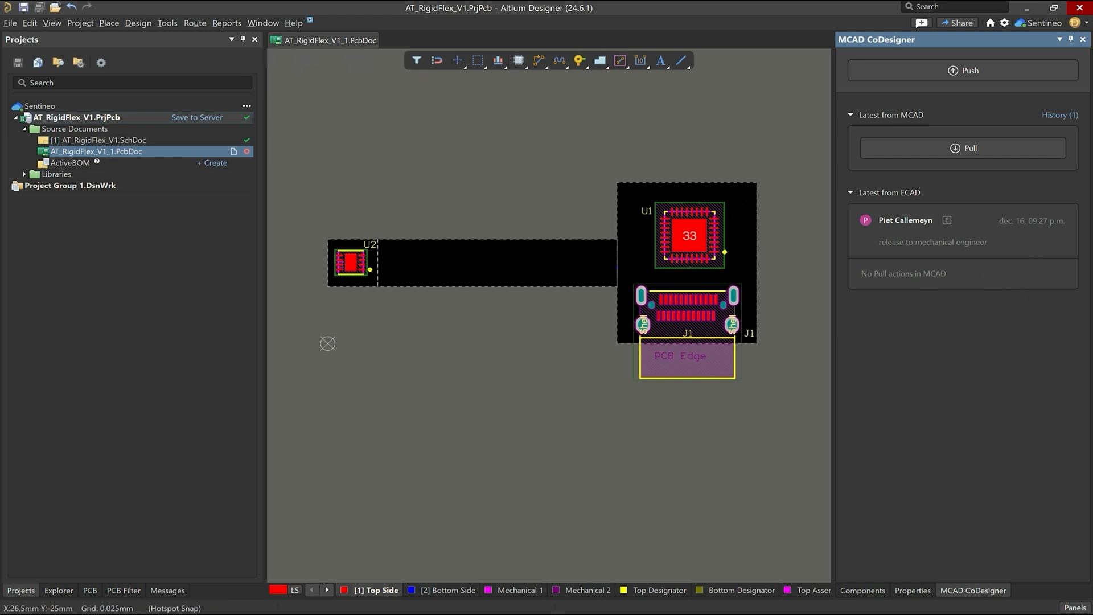
Step: Switch to Autodesk Fusion and bring up the Altium CoDesigner panel
click(551, 555)
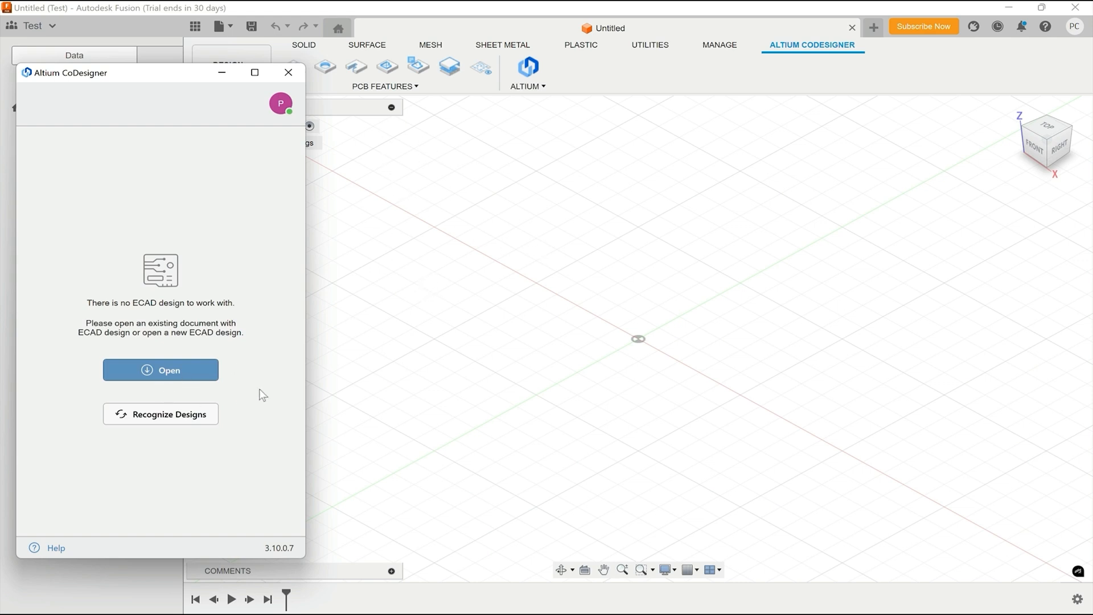
key(Escape)
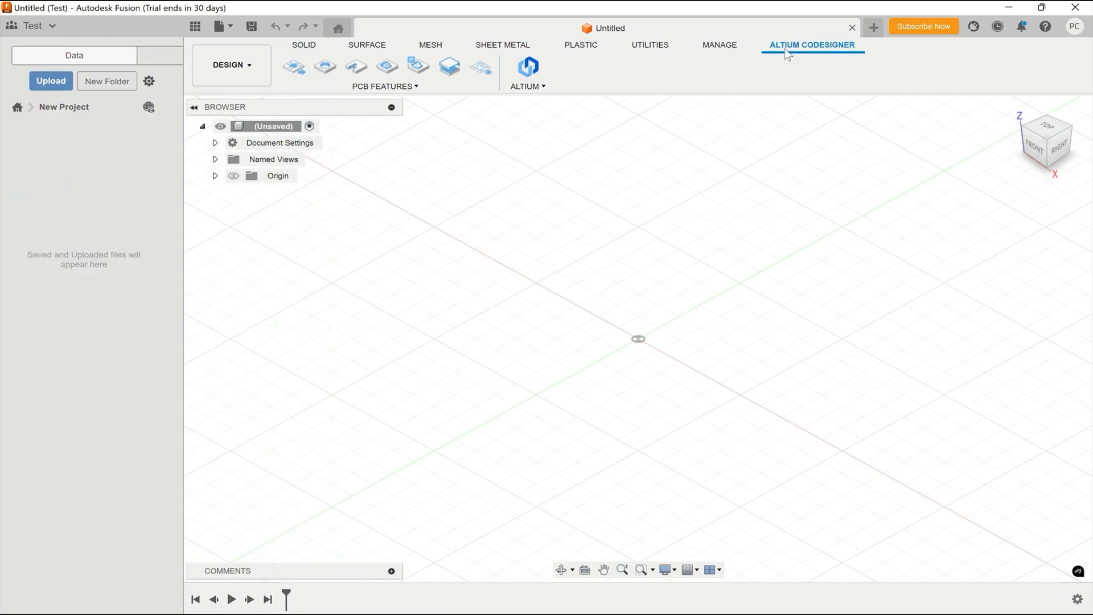
click(528, 86)
click(564, 102)
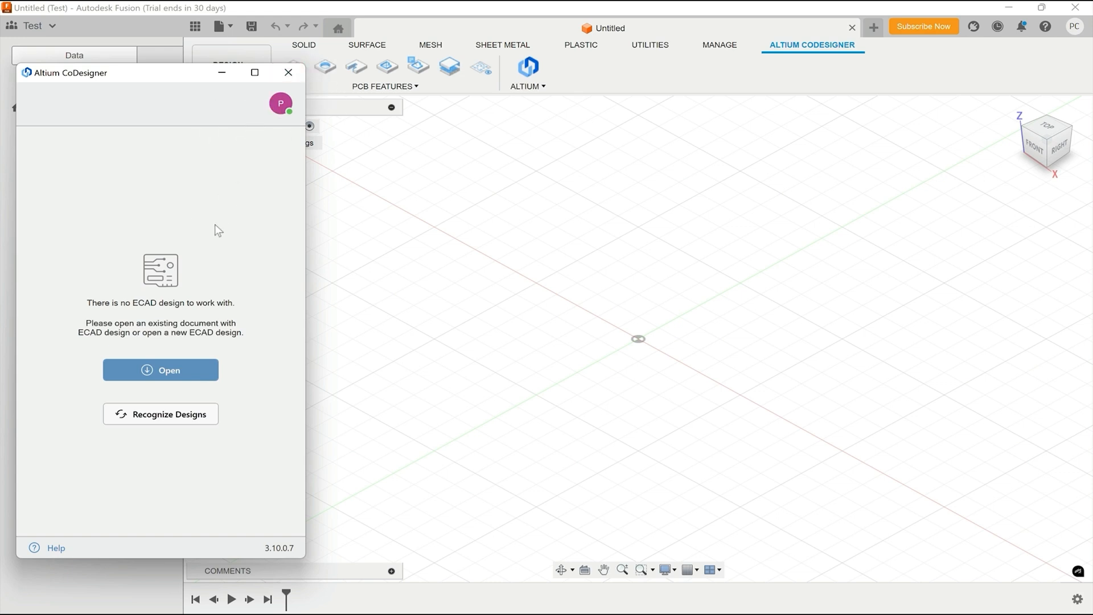
Step: Pull the AT_RigidFlex_V1 project from the server into the empty document
click(166, 371)
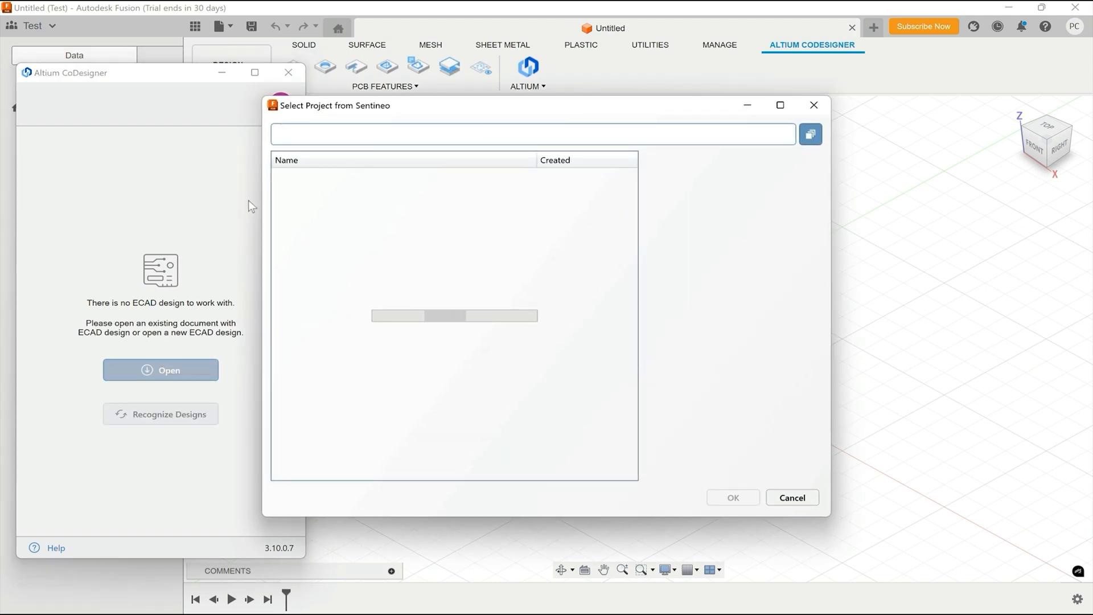
click(299, 228)
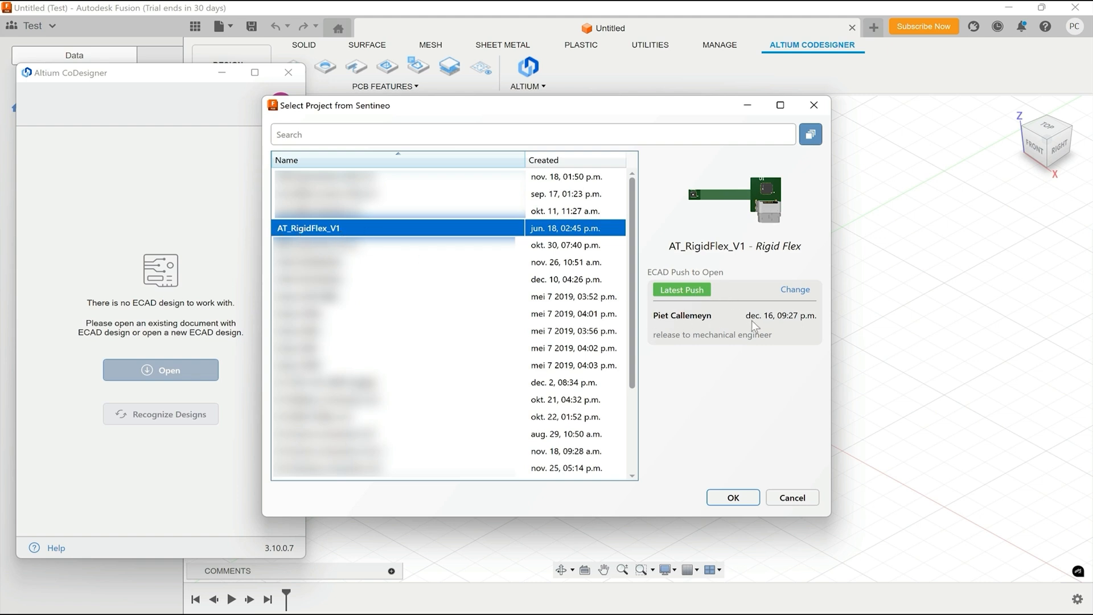
click(734, 499)
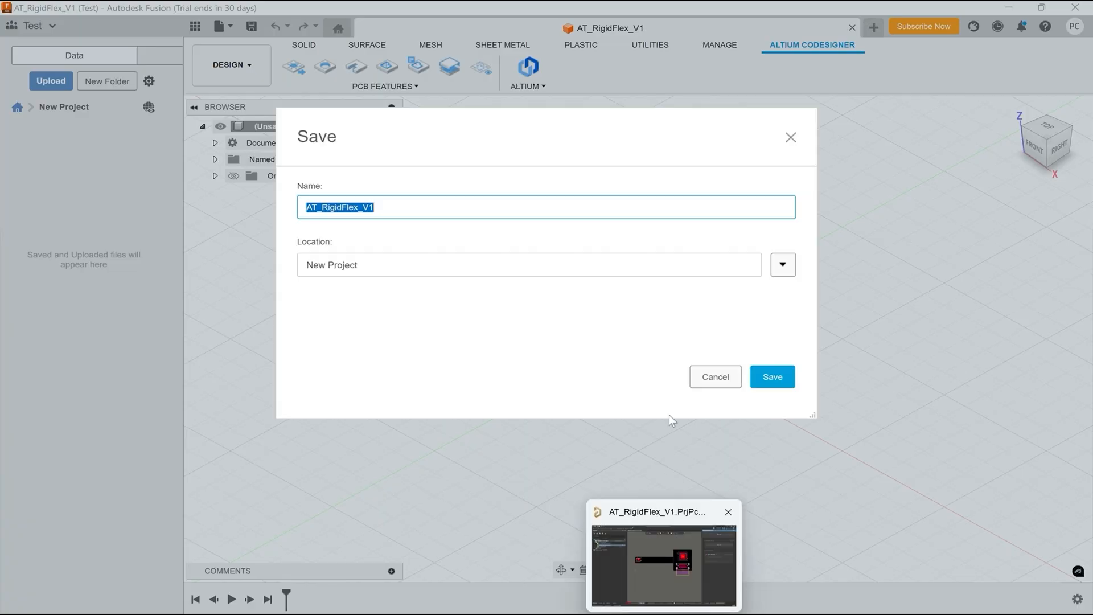
Step: Save the assembly as AT_RigidFlex_V1 in New Project and orbit toward a top-down view
click(772, 376)
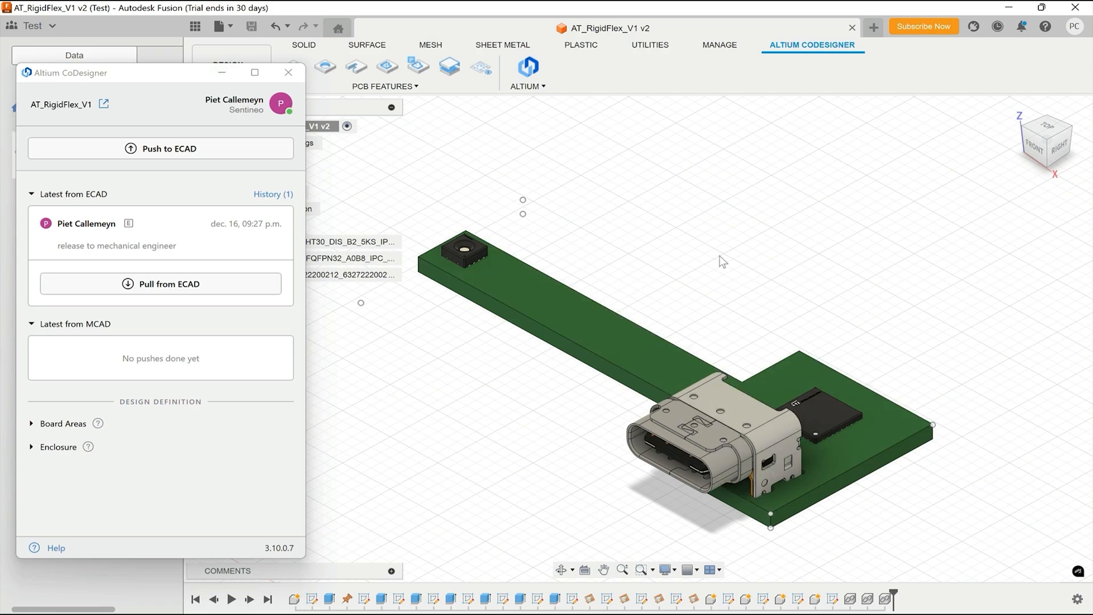
mouse_move(1038, 160)
mouse_down()
mouse_move(1044, 194)
mouse_move(899, 135)
mouse_move(961, 210)
mouse_up()
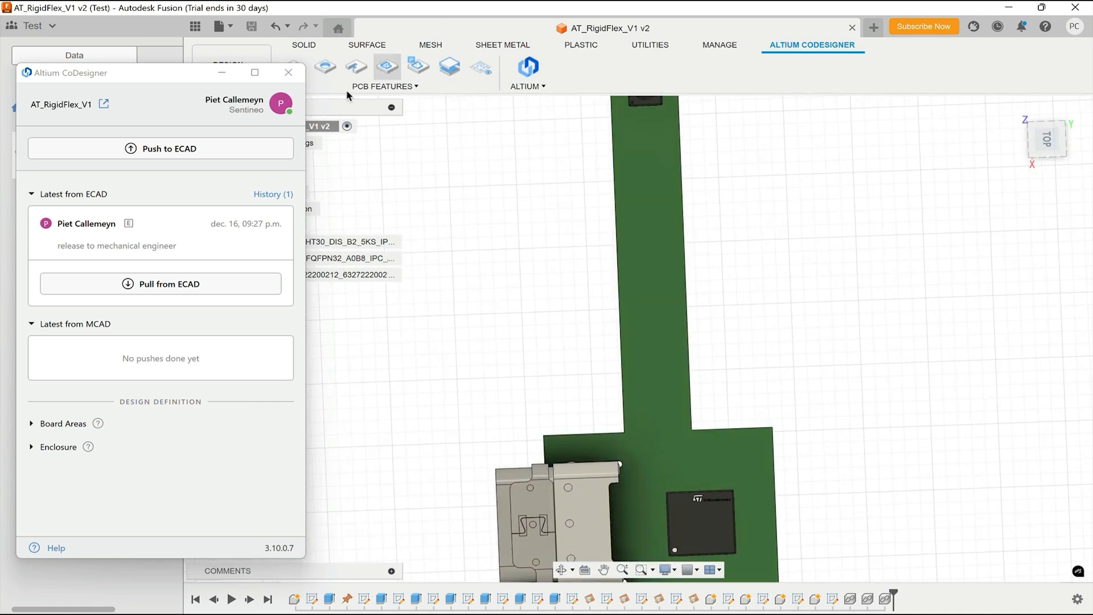
Step: Add a 2.00 mm mounting hole on the rigid board face and return to the home view
click(325, 69)
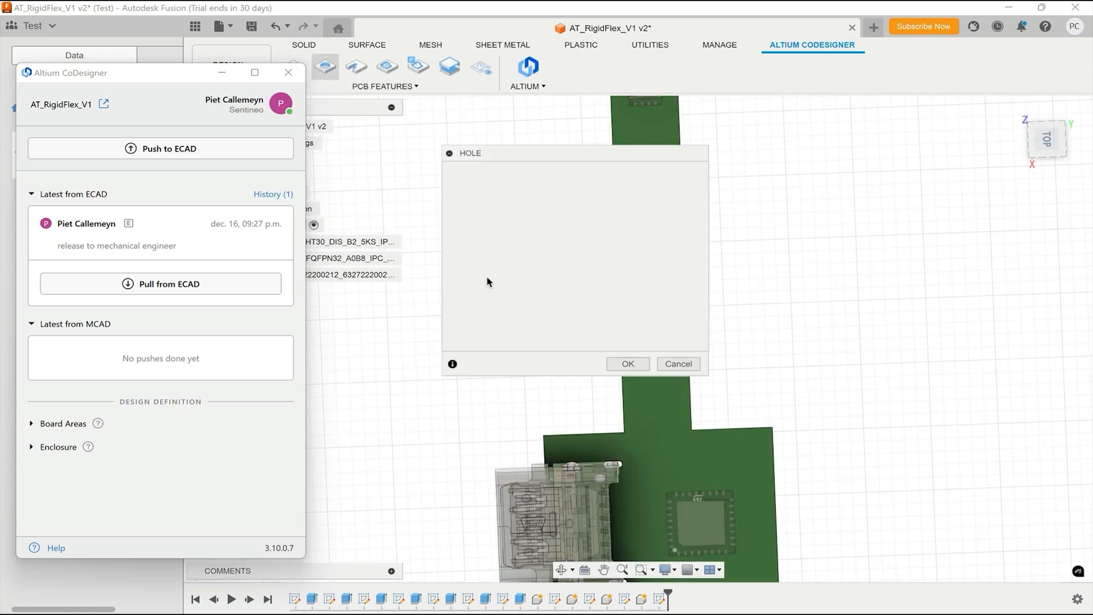
click(722, 444)
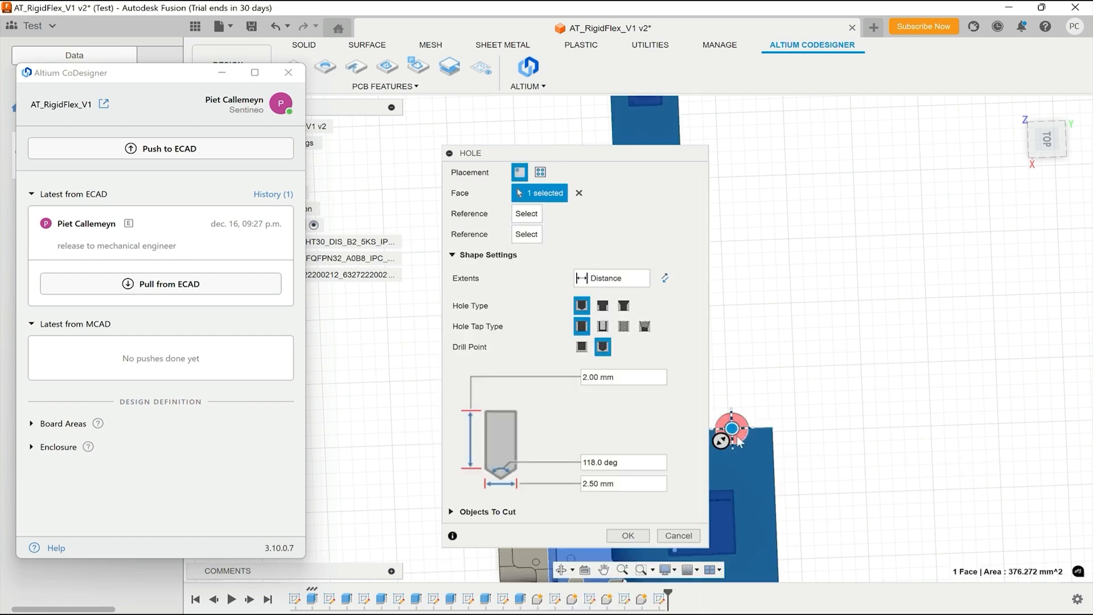
mouse_move(732, 429)
mouse_down()
mouse_move(732, 457)
mouse_move(735, 428)
mouse_up()
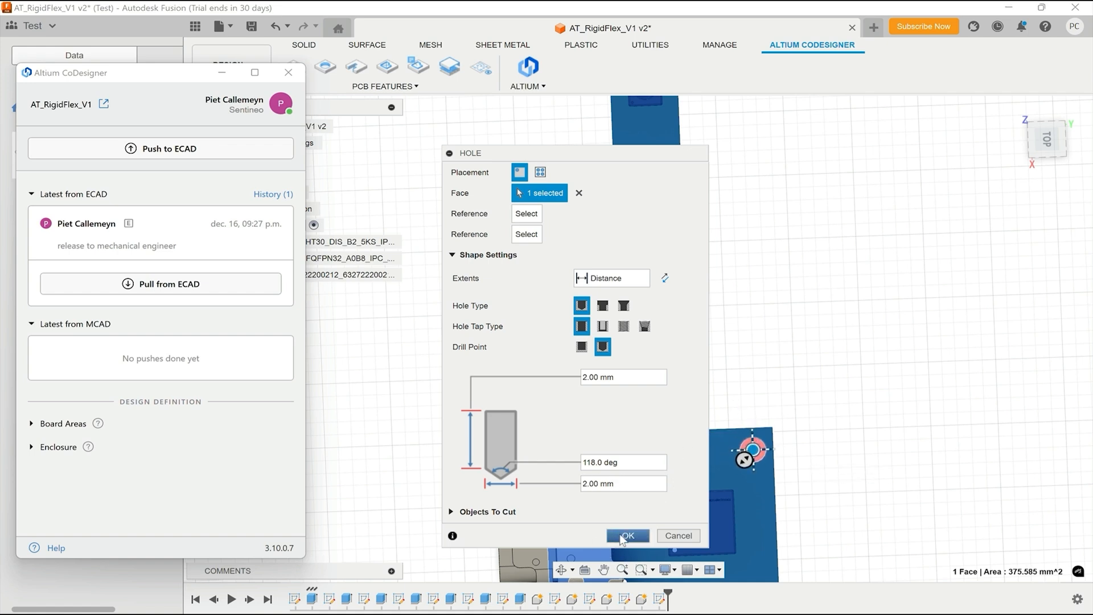
click(626, 536)
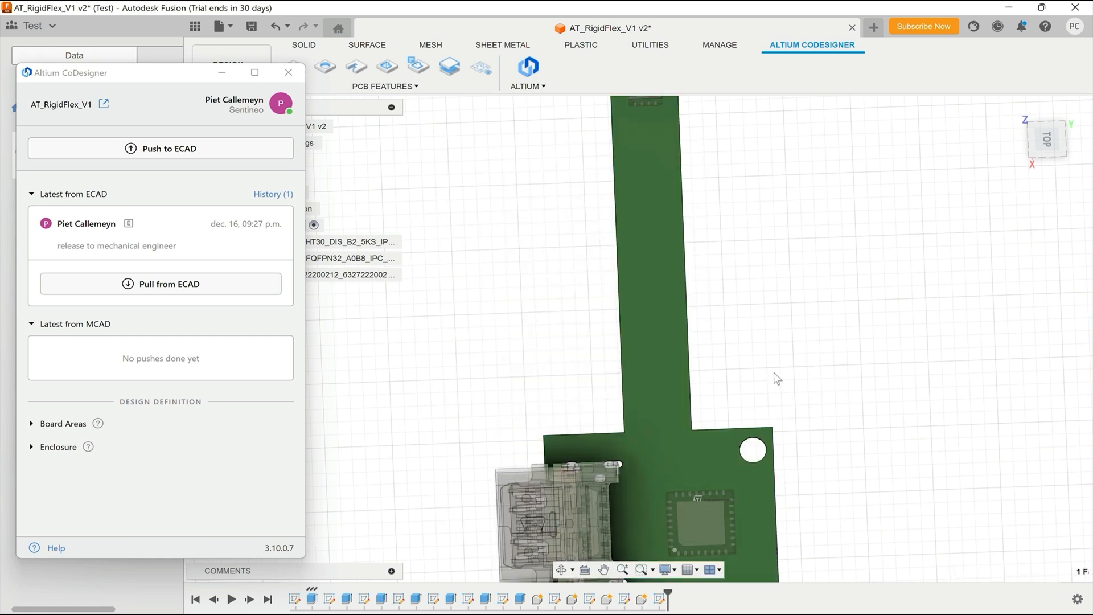
key(ctrl+shift+h)
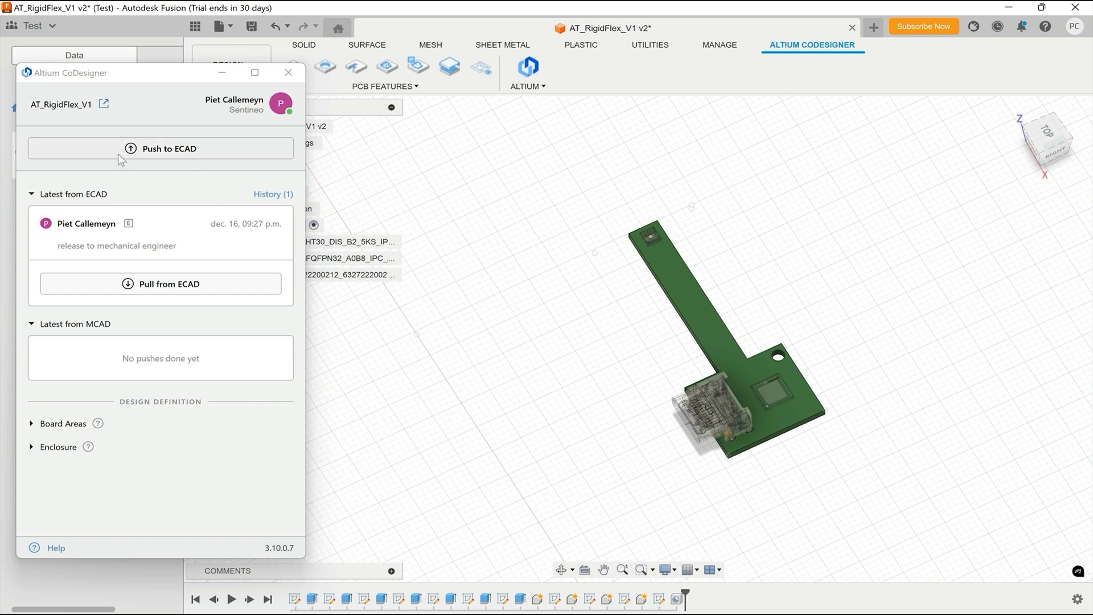
Step: Push the modified board to ECAD with the comment 'hole added'
click(160, 149)
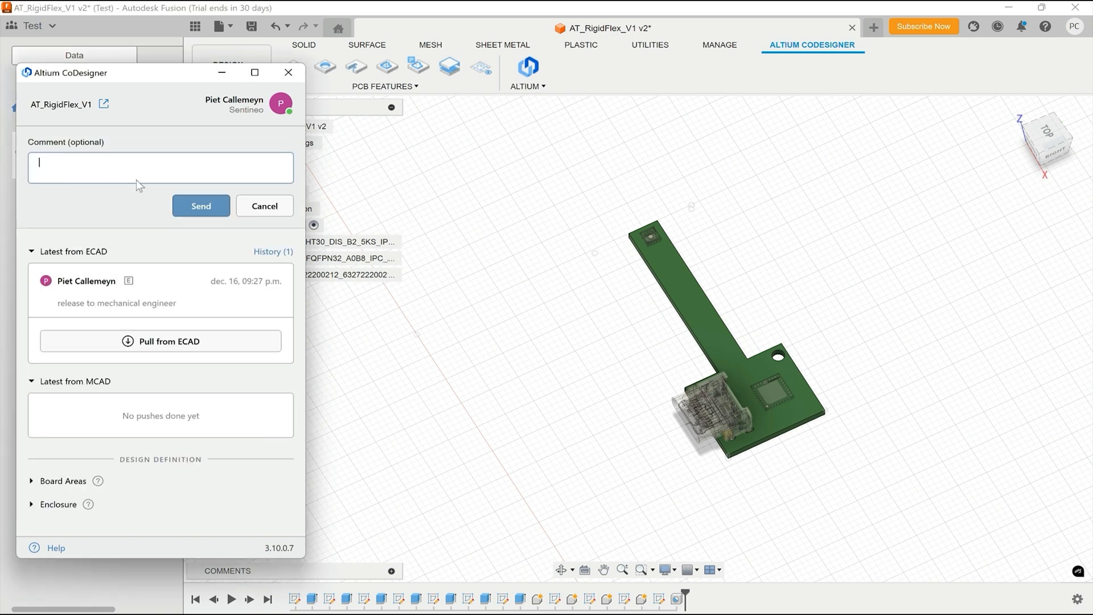
text(hole add)
text(ed)
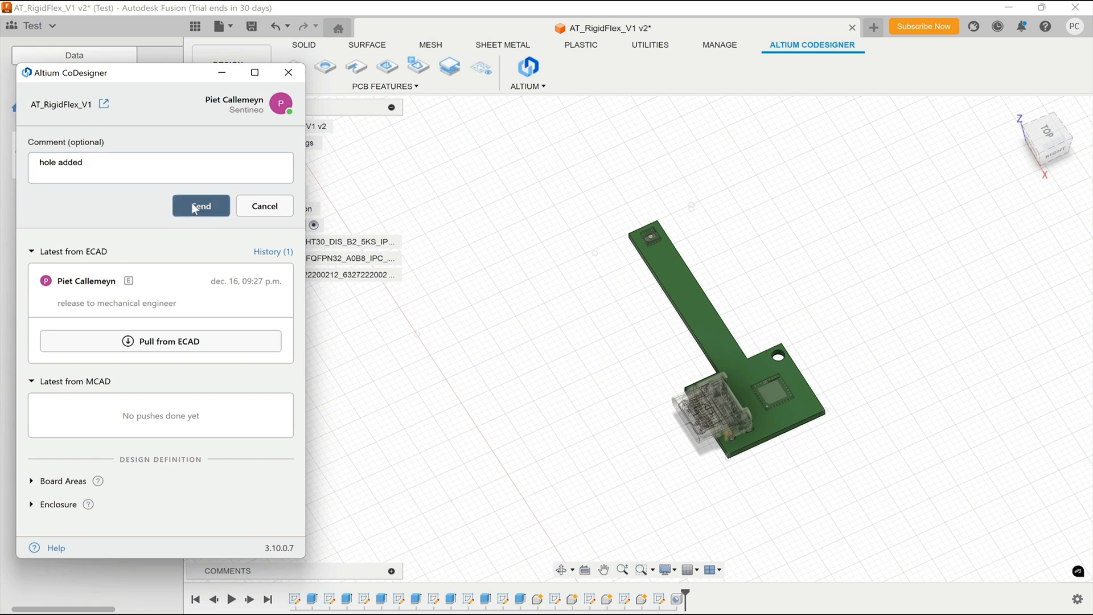
click(201, 206)
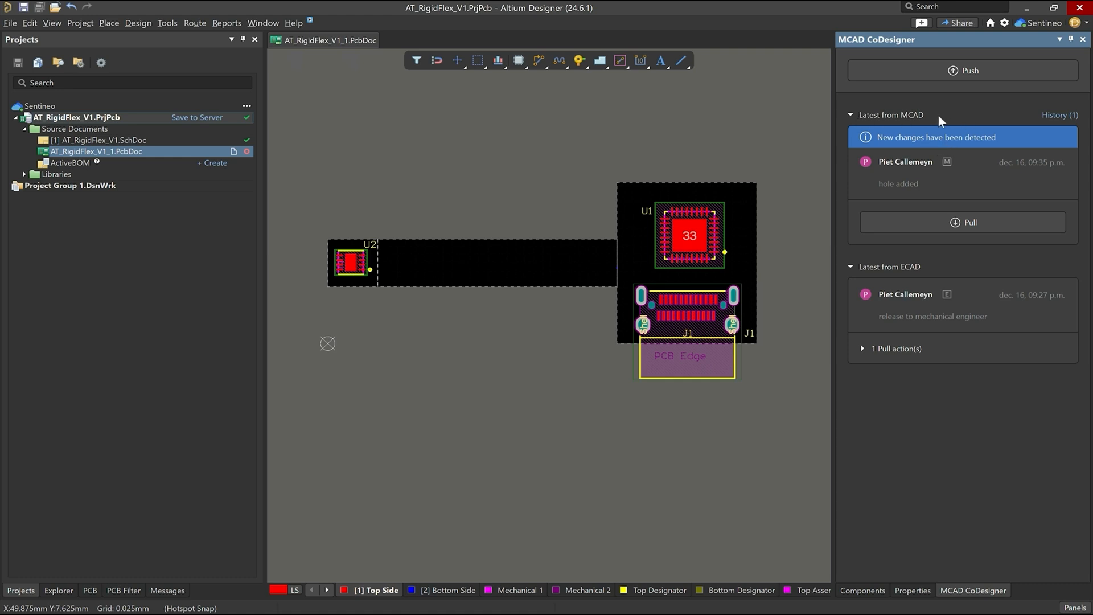
Step: Pull the Fusion changes, rejecting Board, U2, U1 and J1 so only the mounting hole applies
click(951, 222)
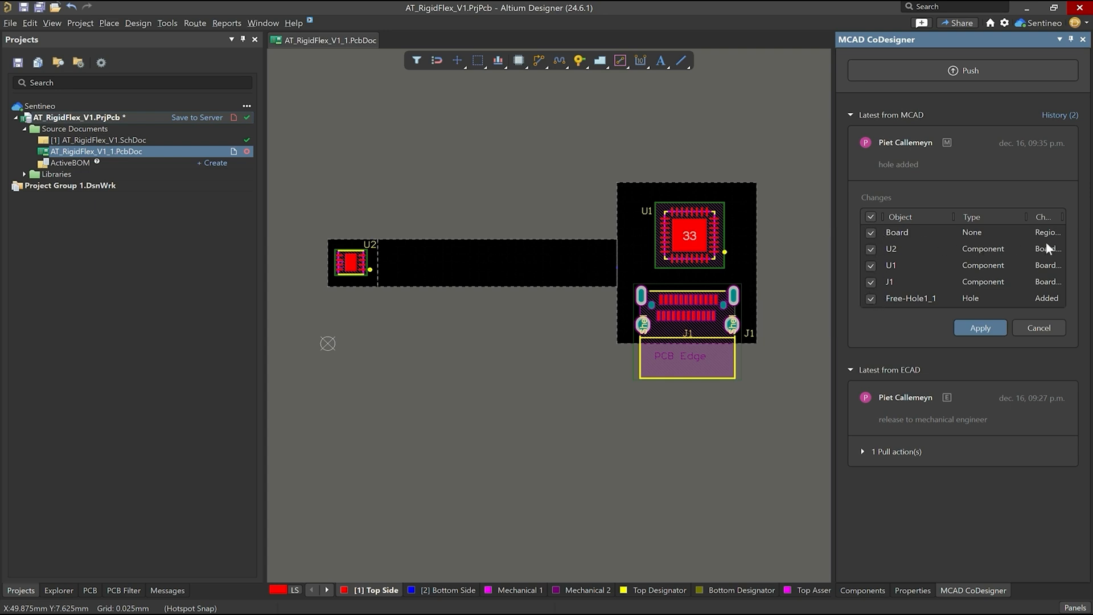
drag(829, 222, 806, 222)
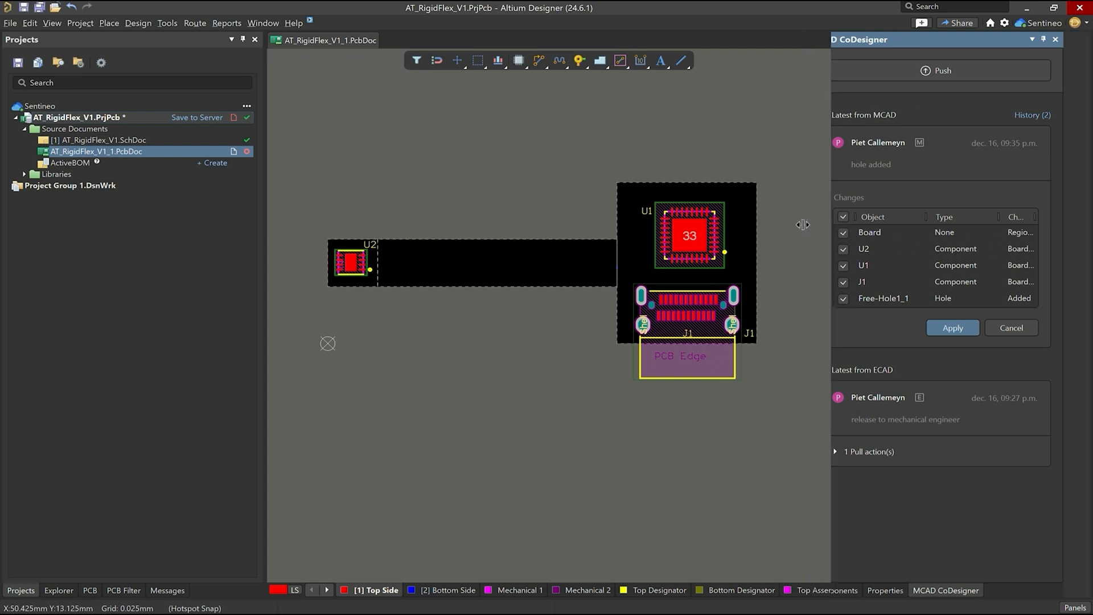
click(844, 231)
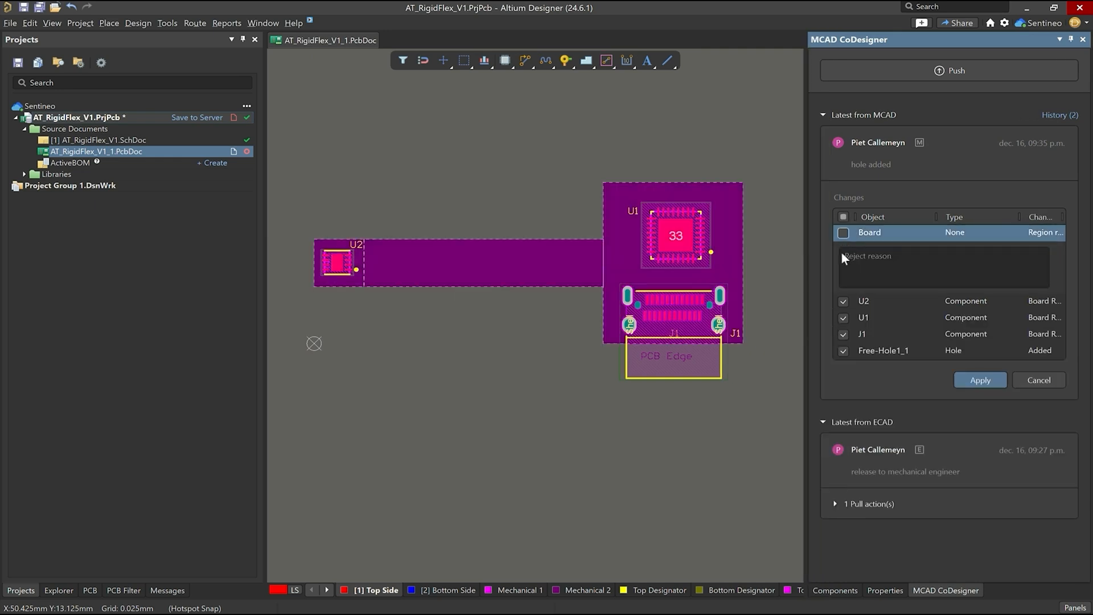
click(844, 317)
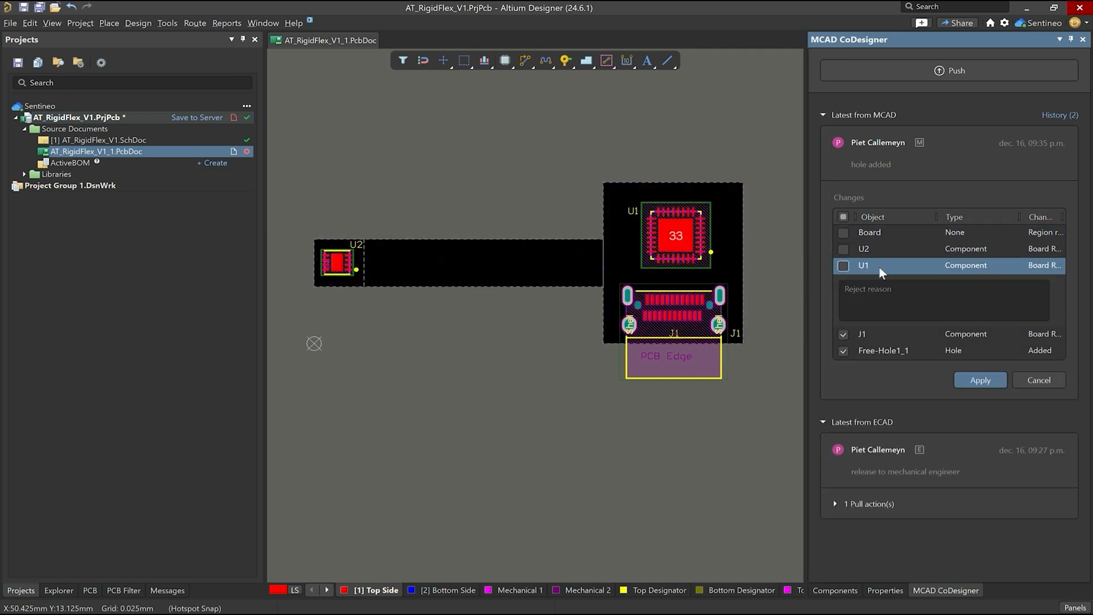
click(843, 335)
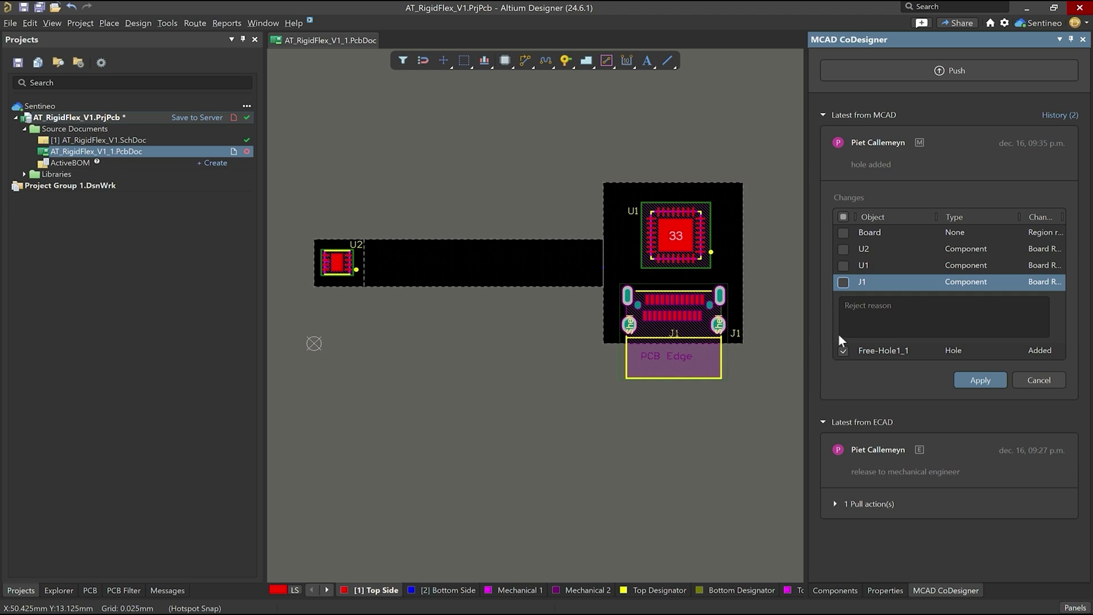
click(982, 381)
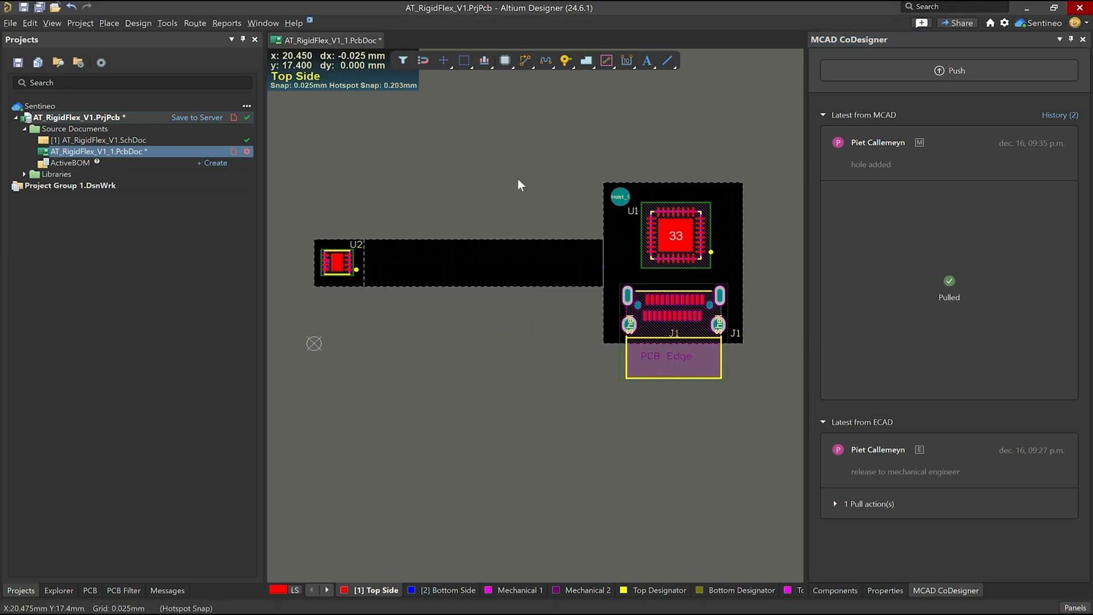
Step: Show the board in 3D and orbit to check the new hole beside U1
key(3)
mouse_move(517, 181)
mouse_down()
mouse_move(611, 367)
mouse_move(574, 374)
mouse_up()
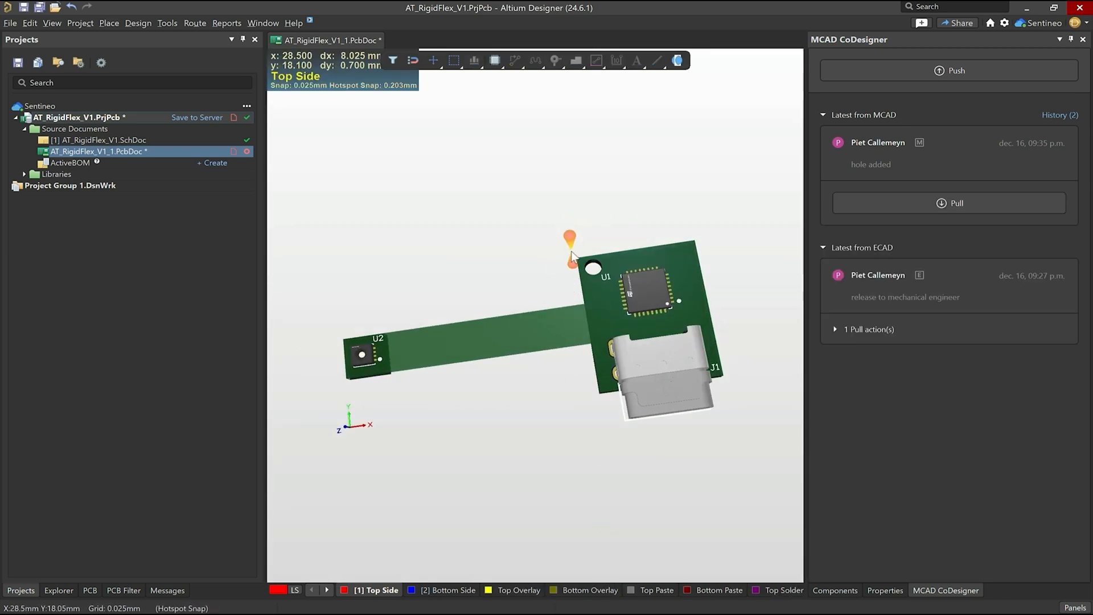
scroll(573, 255, up, 4)
scroll(571, 251, down, 4)
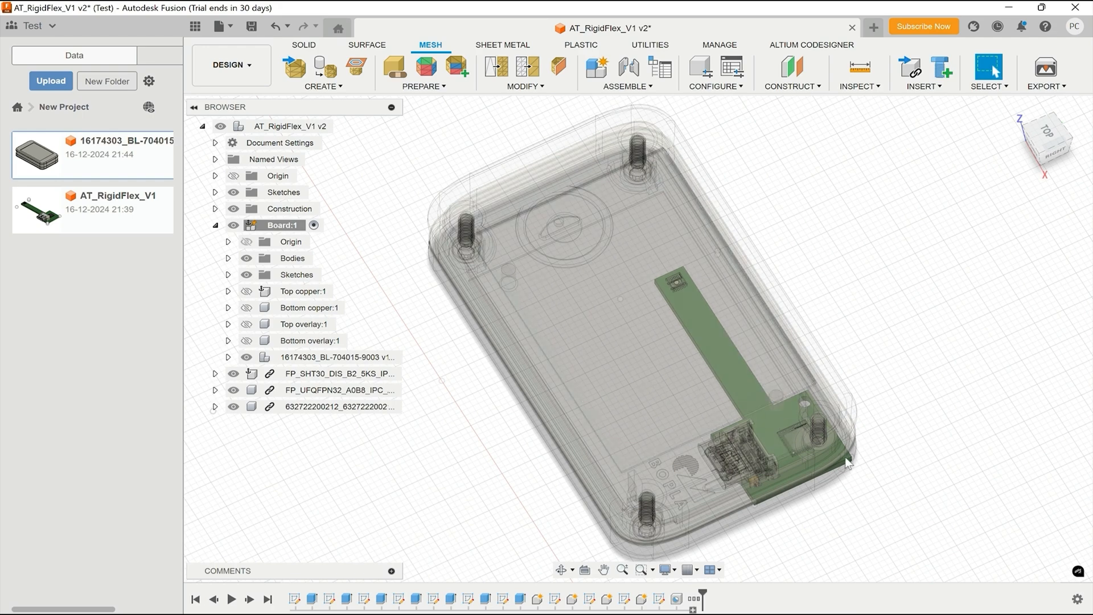
scroll(849, 462, up, 3)
scroll(848, 461, up, 3)
scroll(848, 461, up, 3)
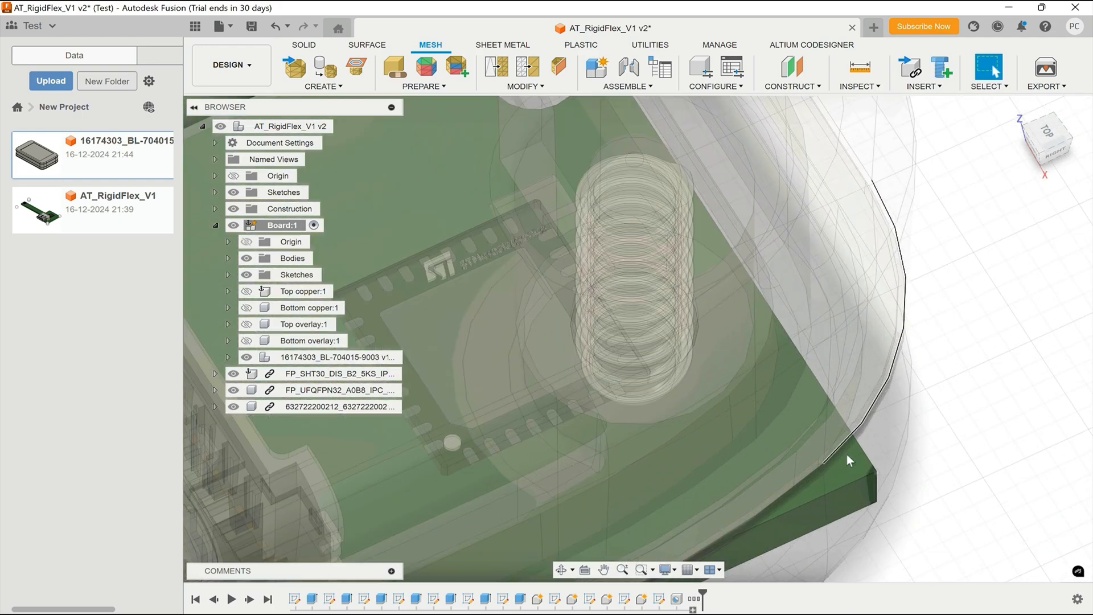
scroll(724, 347, down, 3)
scroll(724, 348, down, 5)
scroll(723, 346, down, 3)
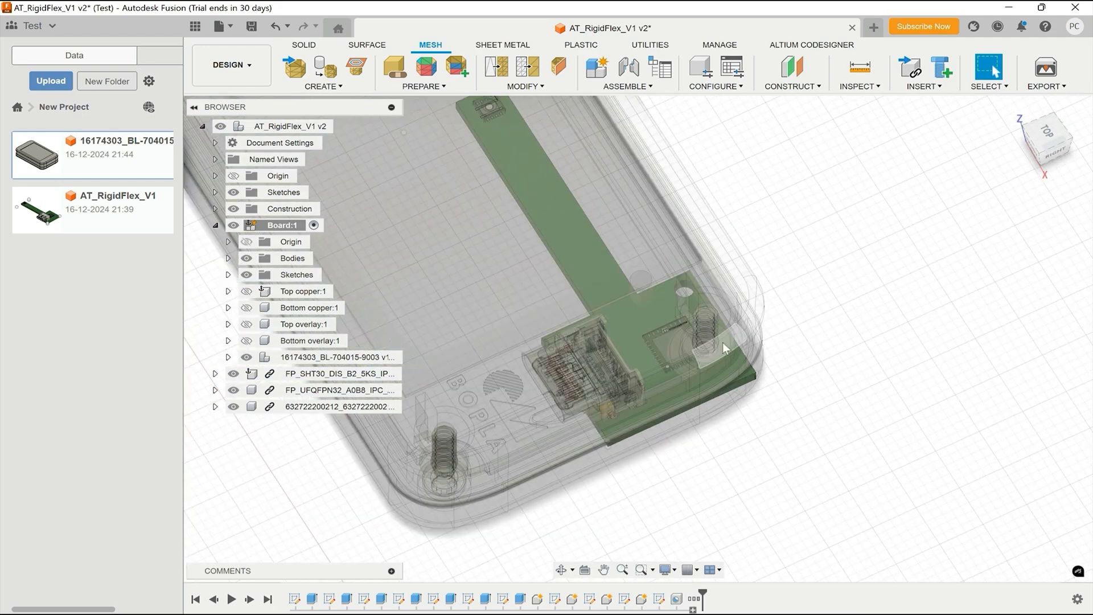
scroll(717, 333, up, 3)
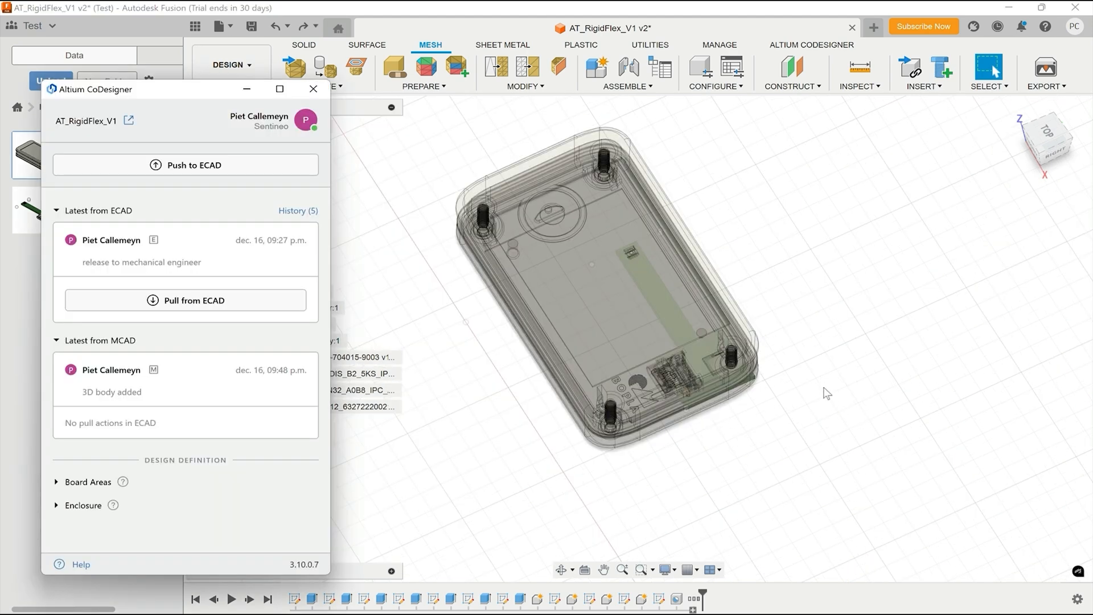
Step: Return to the Altium PCB document and switch the board to 3D view
click(664, 560)
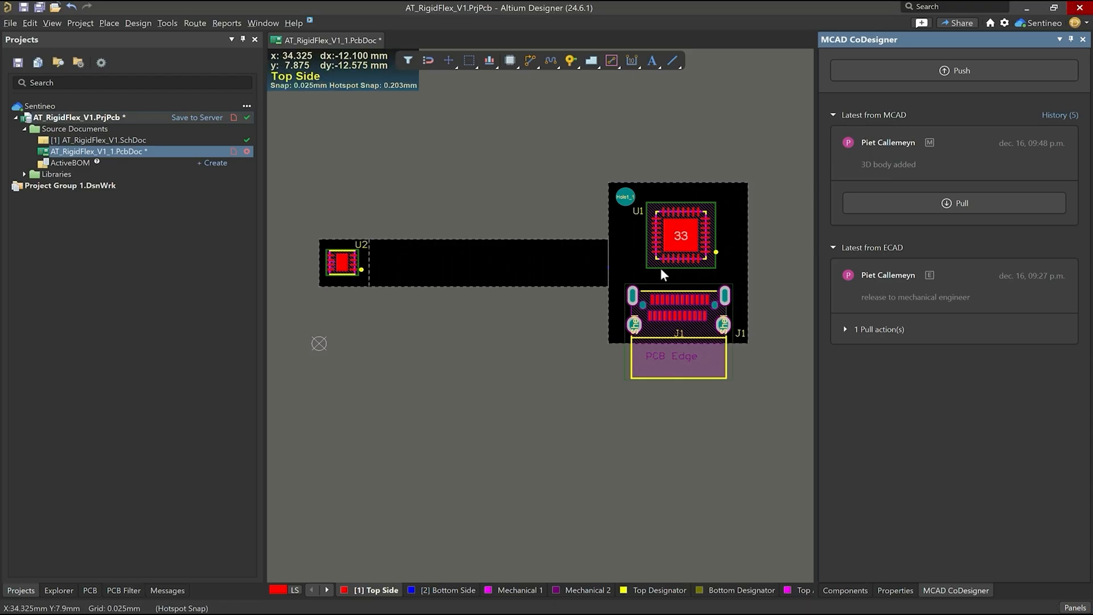
click(443, 212)
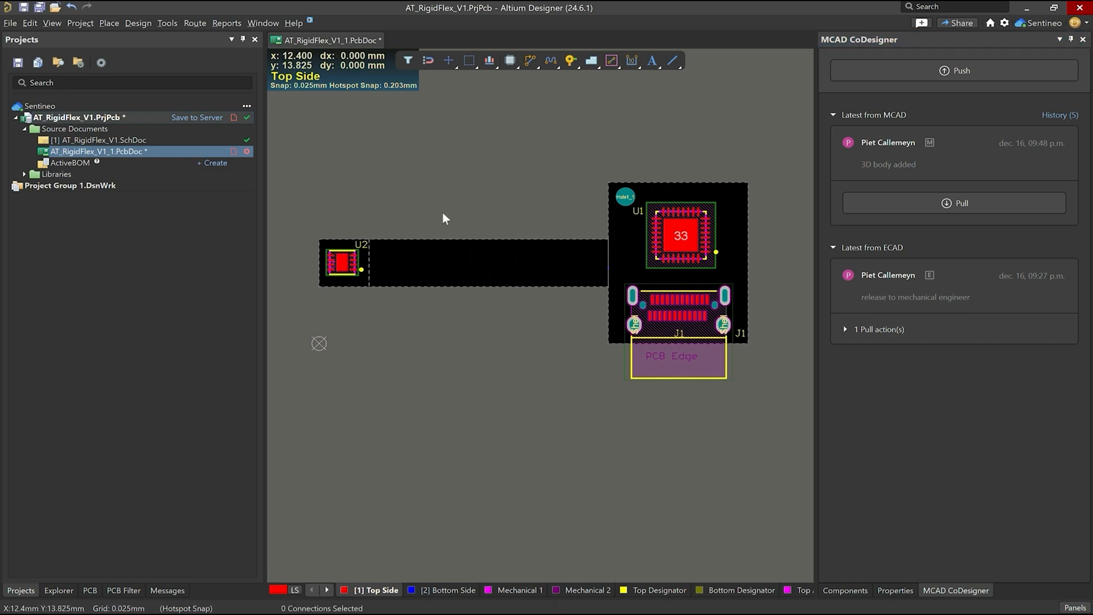
key(3)
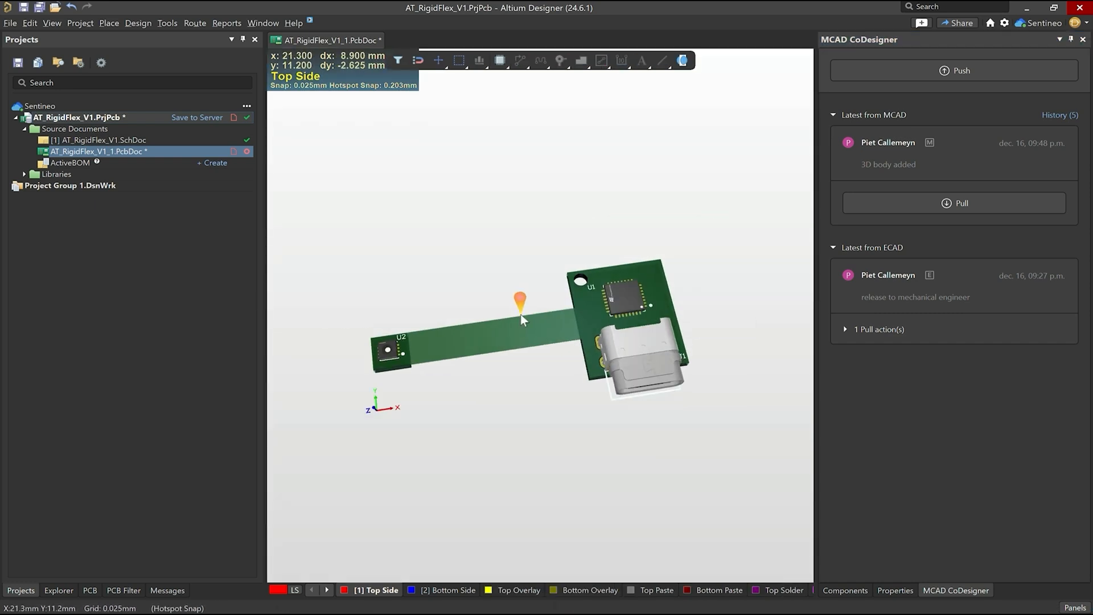